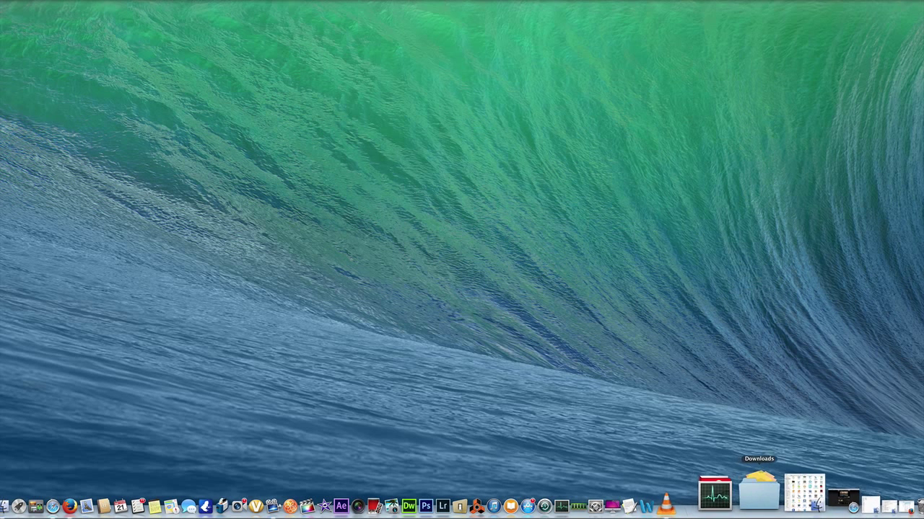
- Restore the minimized BBC iPlayer window showing the Mrs Brown's Boys UK-only message
left_click(800, 493)
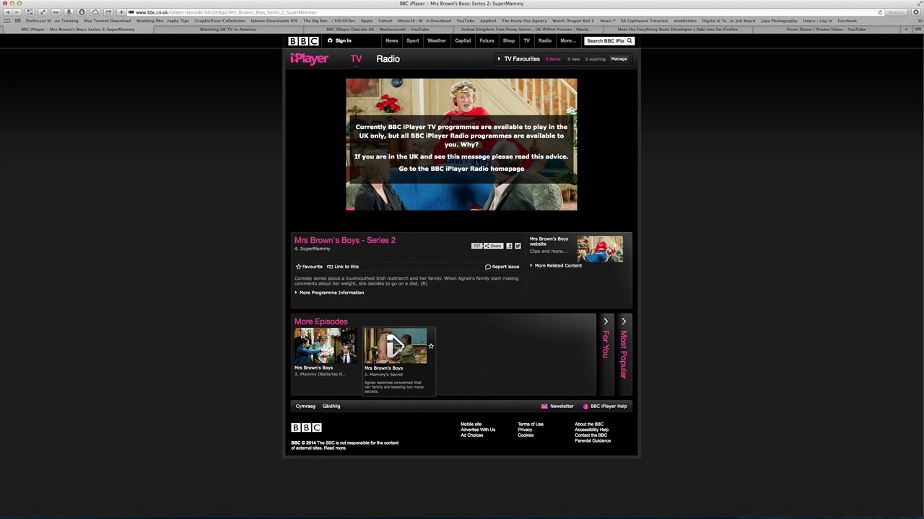
- Open Mammy's Secret, highlight its UK-only availability notice, then minimize the browser
left_click(394, 345)
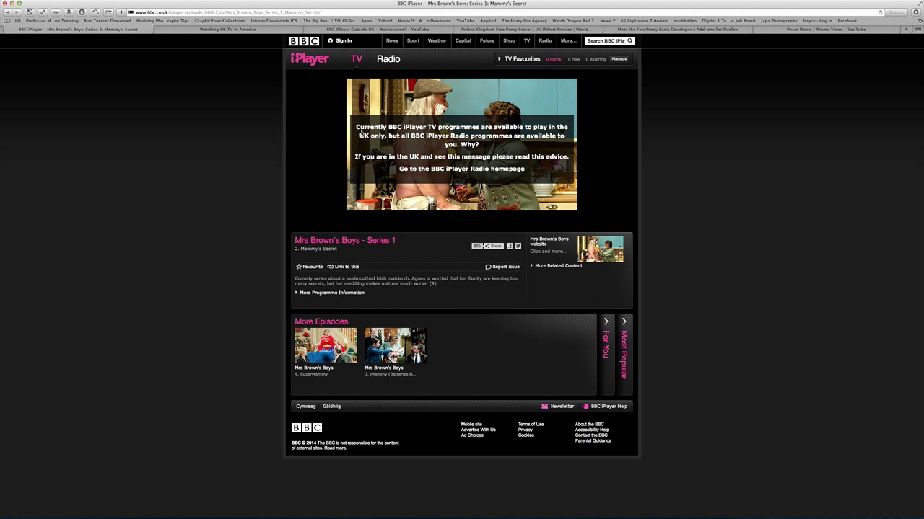
left_click_drag(355, 127, 520, 172)
left_click(713, 201)
left_click(11, 4)
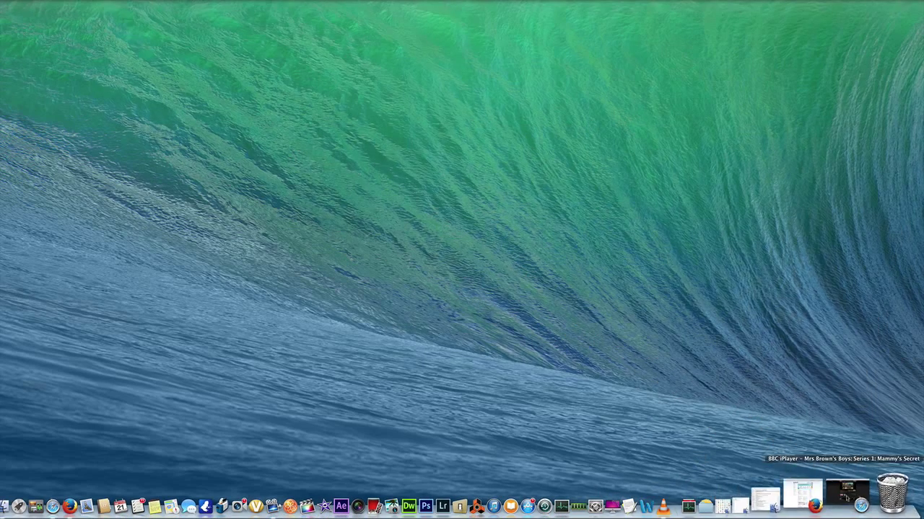
- Restore the Add-ons for Firefox window and search for 'FoxyProxy Basic', scrolling the 15 results
left_click(835, 493)
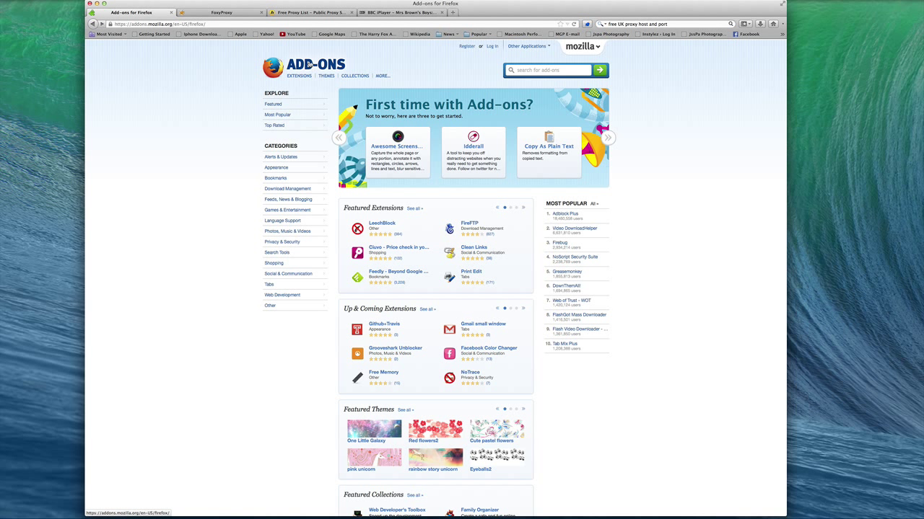
right_click(537, 70)
left_click(549, 101)
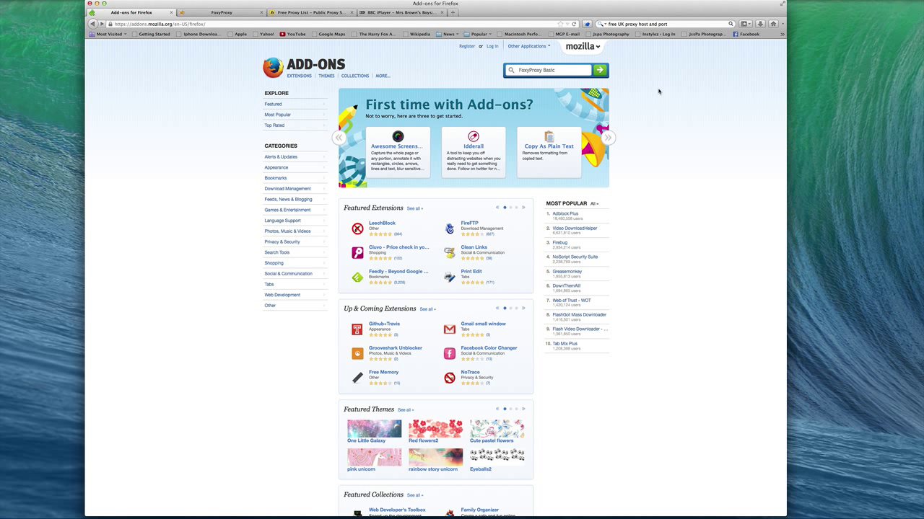
key("Return")
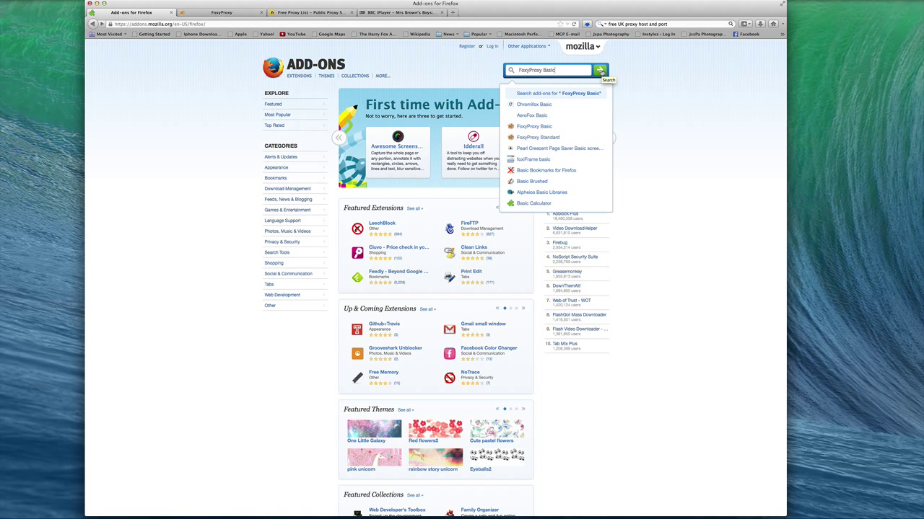
left_click(599, 70)
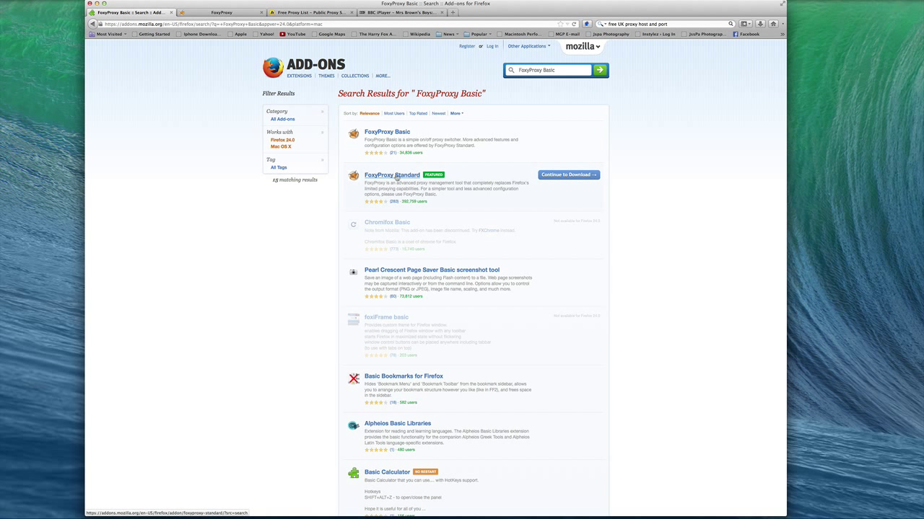
scroll(388, 130, "down", 1)
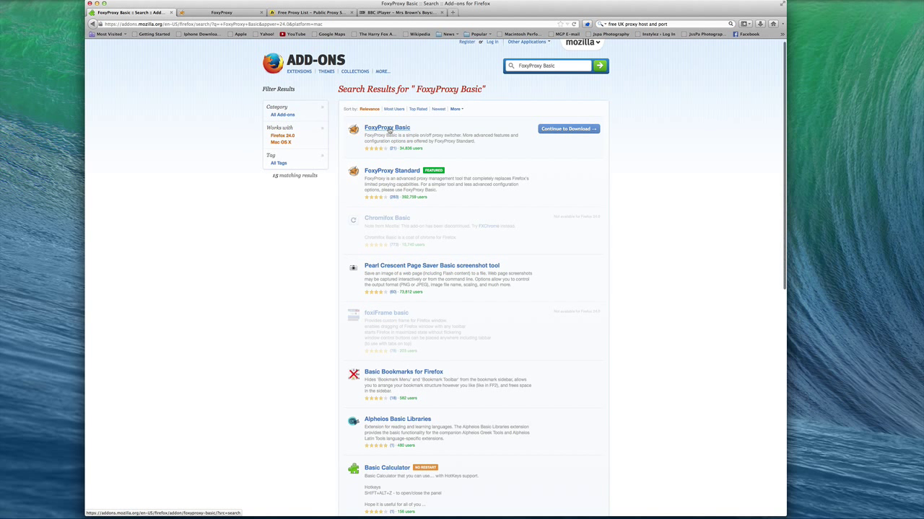
- Open the FoxyProxy Basic add-on page and continue to its developer contribution page
left_click(388, 128)
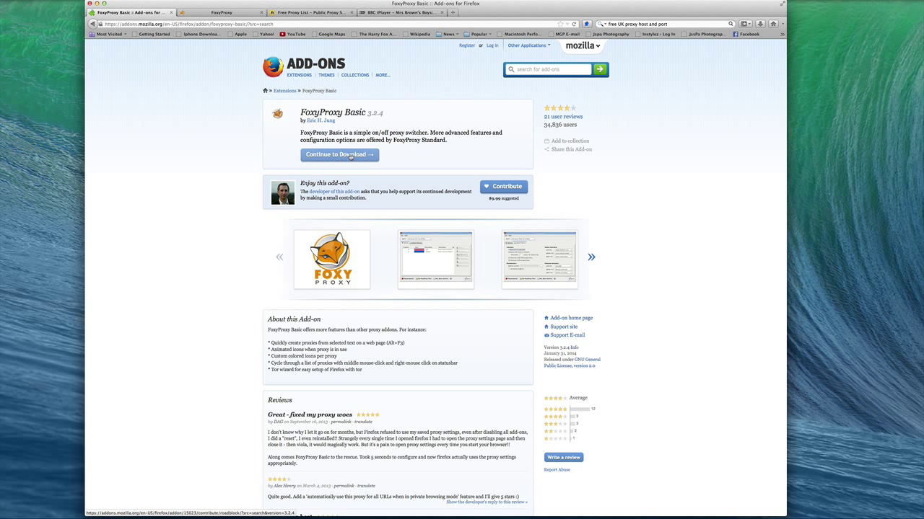
left_click(351, 155)
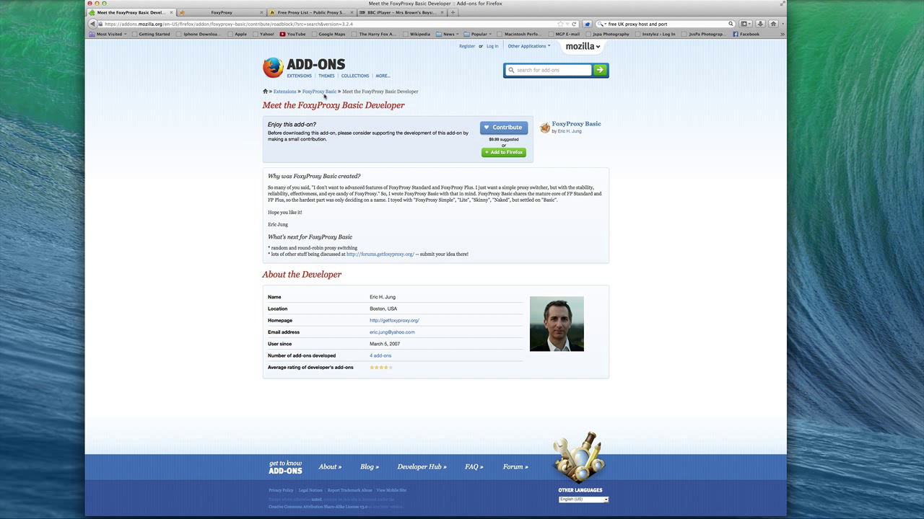
- Open FoxyProxy Basic's settings window and view its five-step Quick Start guide on getfoxyproxy.org
left_click(586, 23)
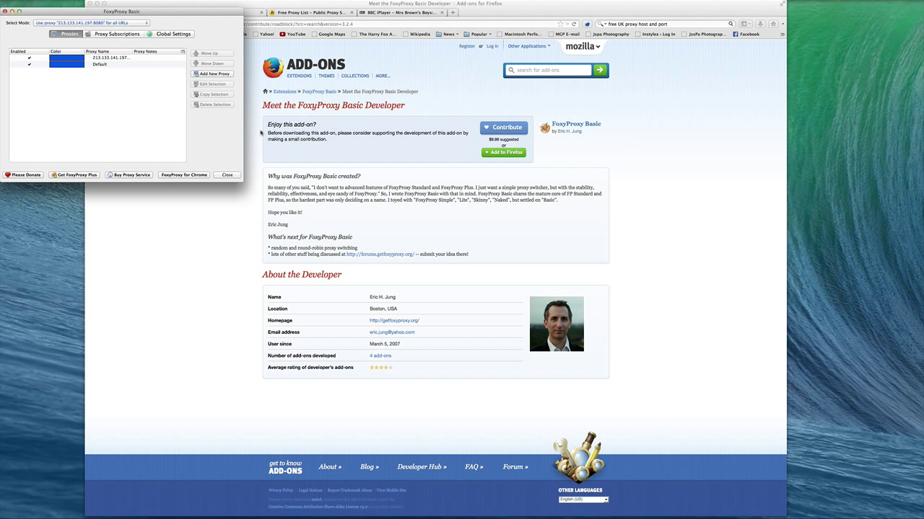
left_click(262, 133)
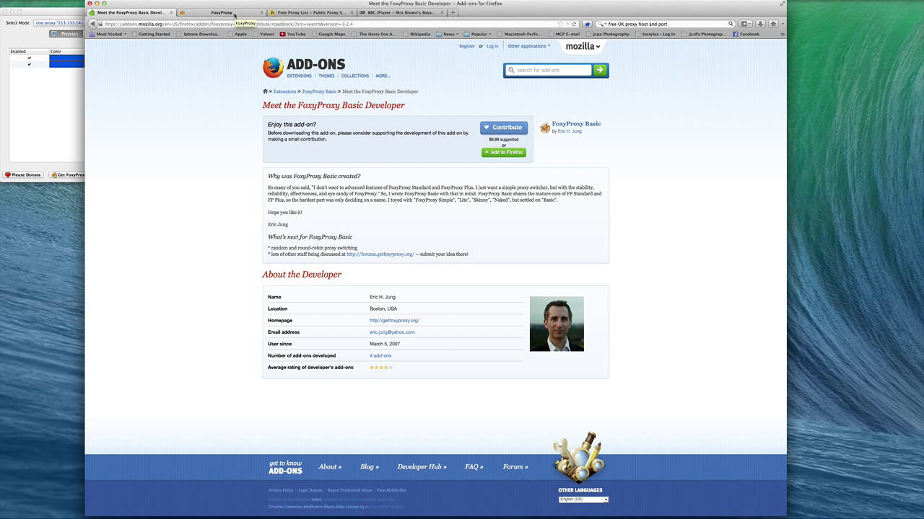
left_click(235, 15)
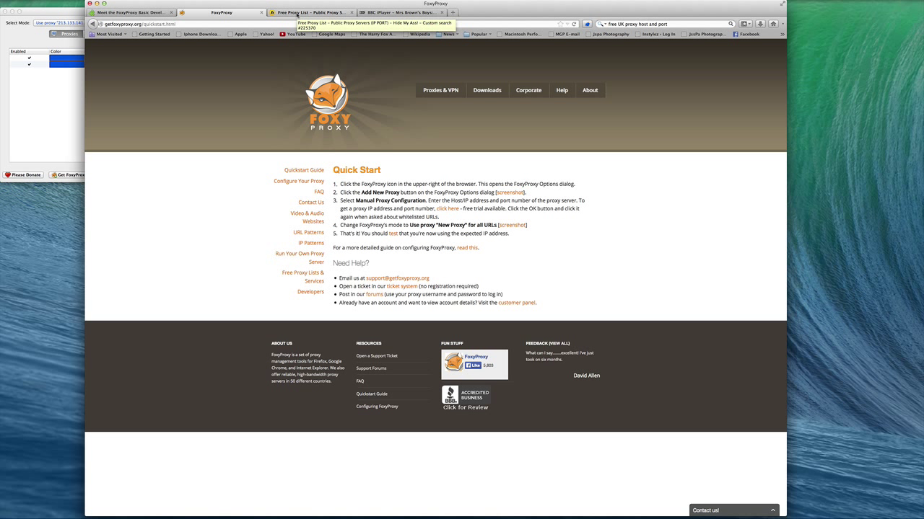
left_click(65, 106)
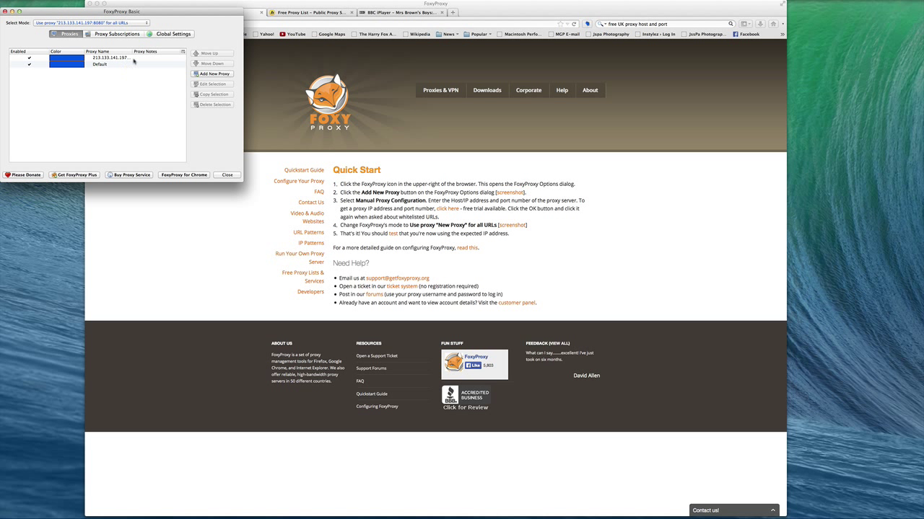
left_click(467, 82)
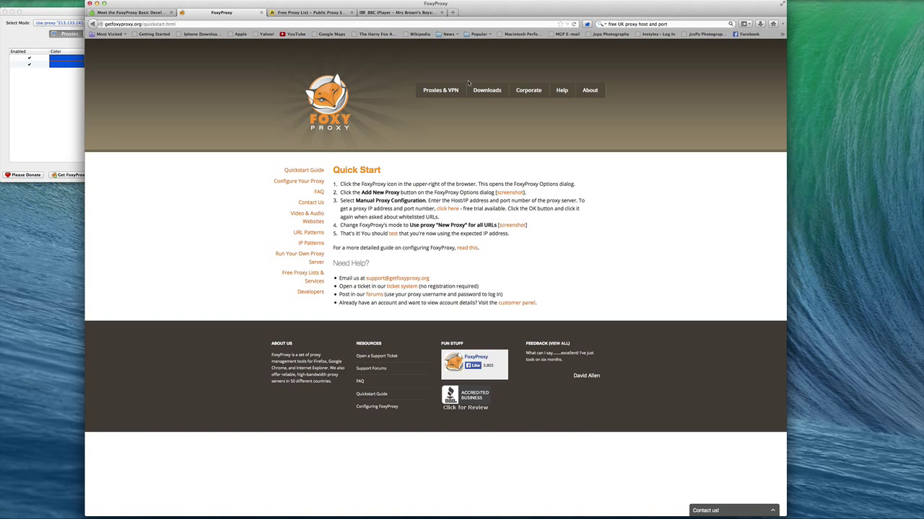
- In the HideMyAss list, select the first UK proxy's IP address 213.133.141.197
left_click(310, 13)
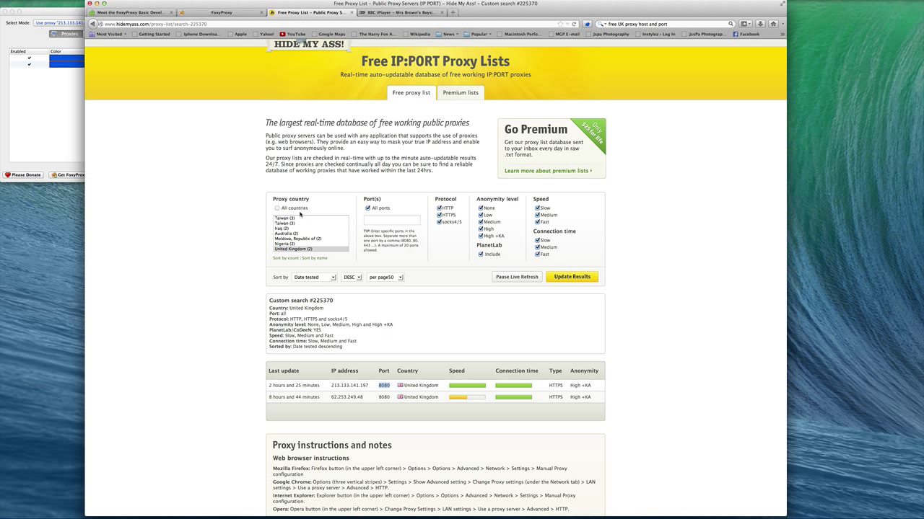
scroll(311, 235, "up", 2)
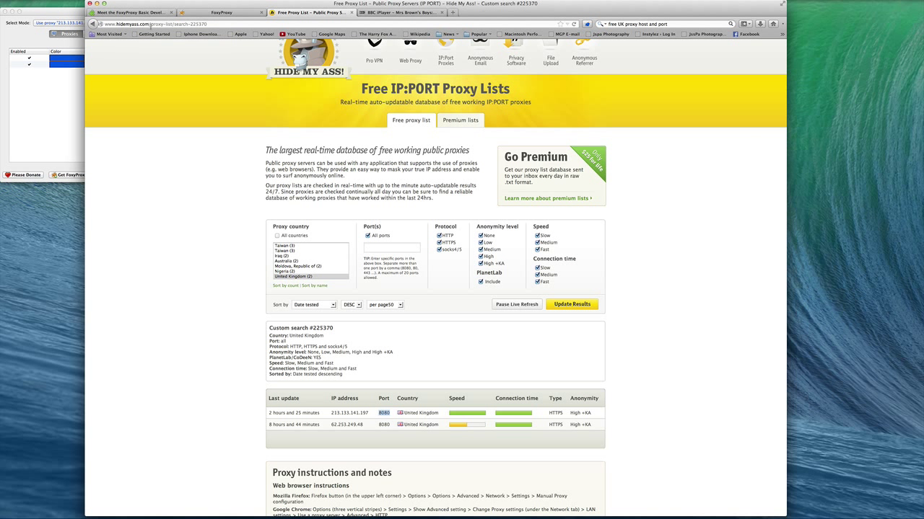
scroll(203, 98, "up", 1)
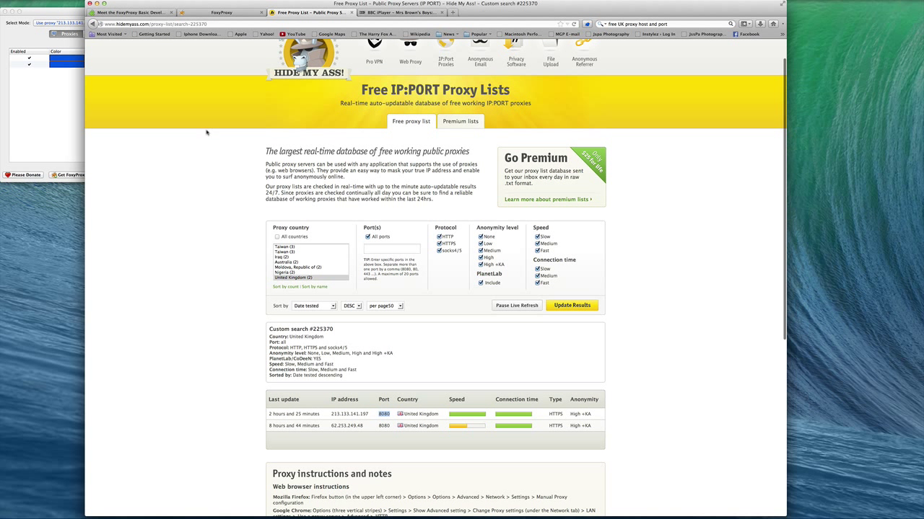
scroll(207, 132, "down", 3)
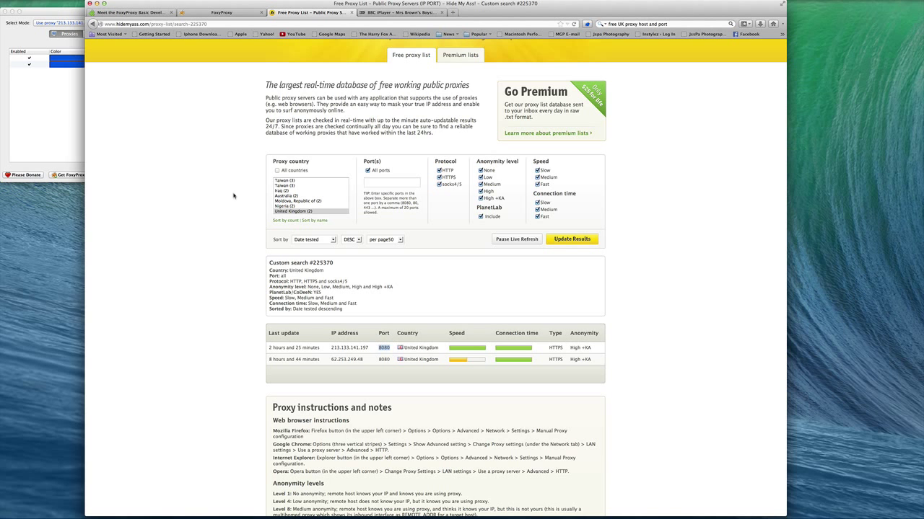
scroll(233, 196, "down", 3)
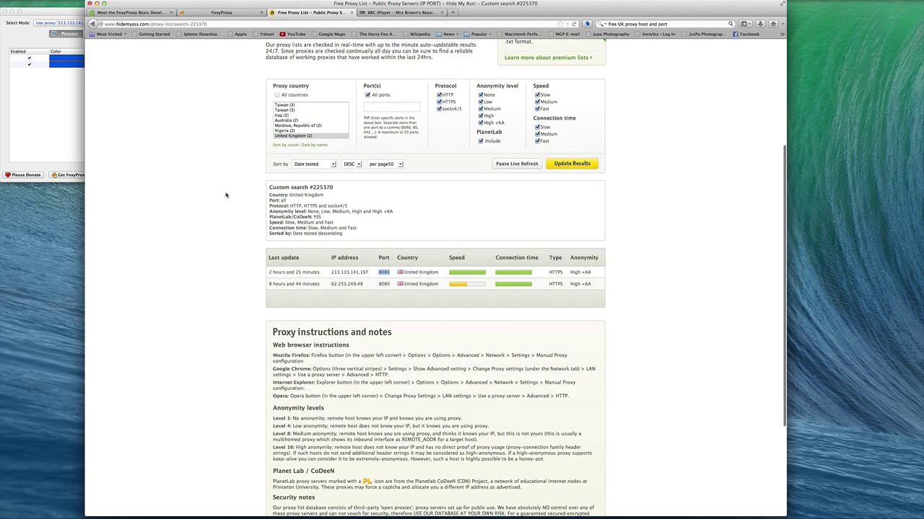
scroll(288, 180, "up", 3)
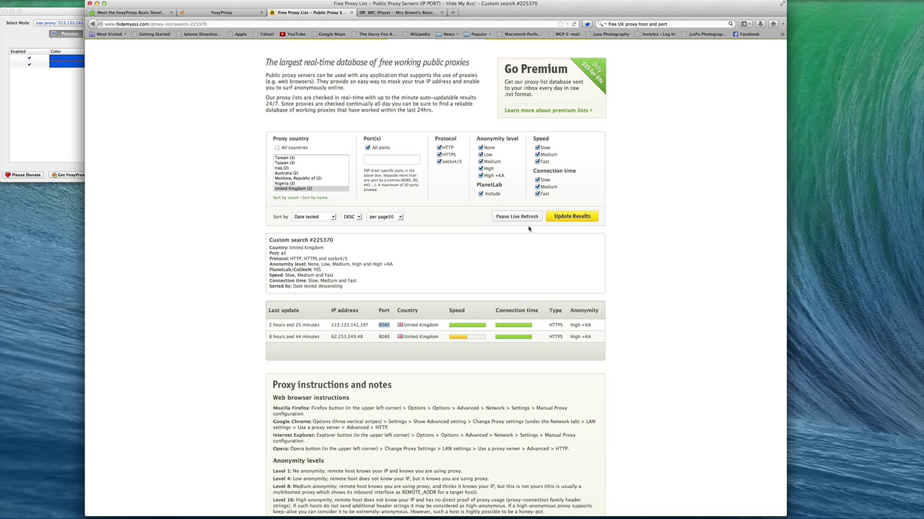
scroll(455, 260, "down", 3)
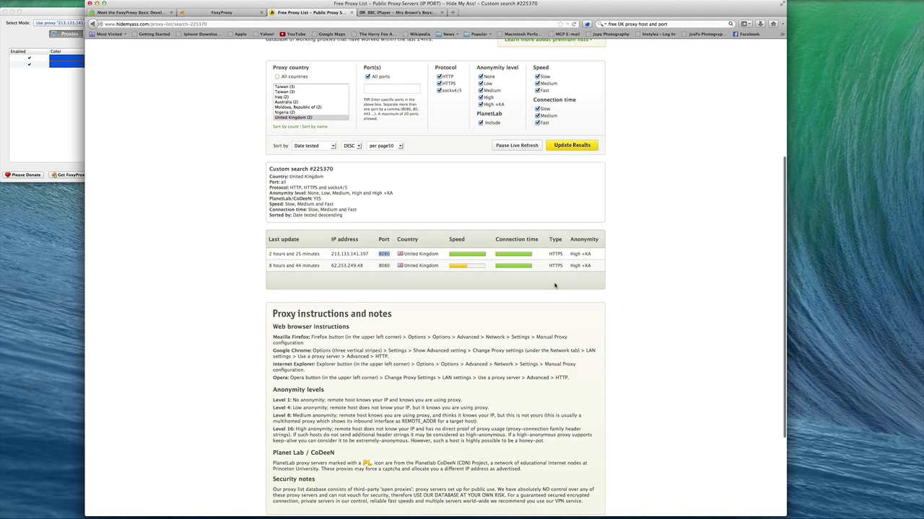
left_click(495, 259)
left_click_drag(366, 254, 330, 254)
right_click(341, 254)
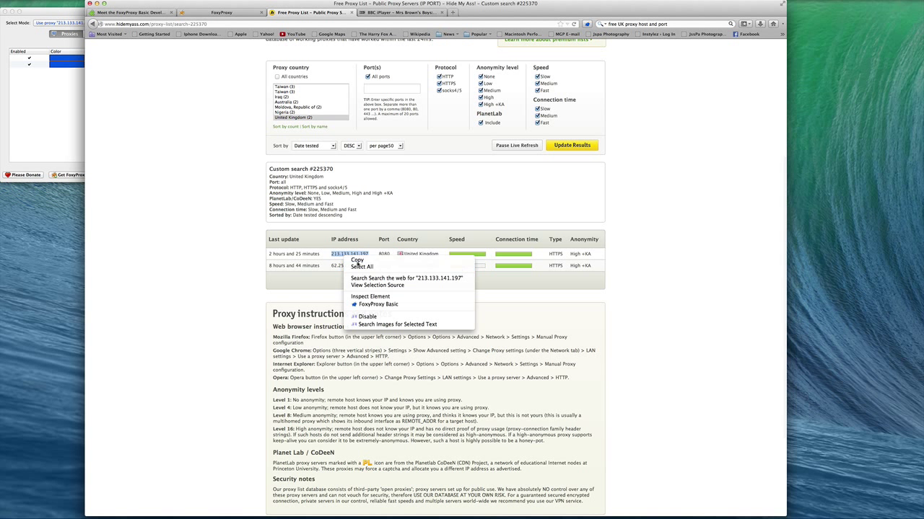
left_click(361, 259)
left_click(55, 135)
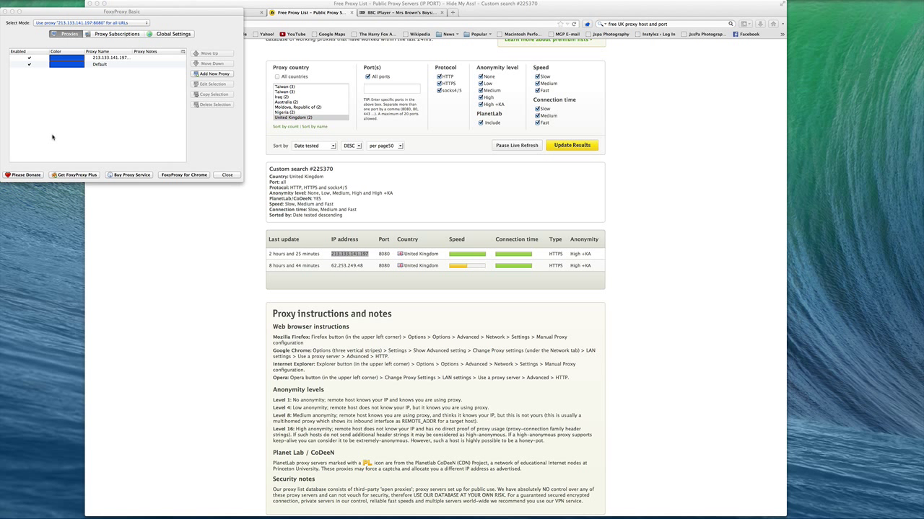
left_click(214, 73)
left_click(79, 87)
right_click(81, 87)
left_click(95, 116)
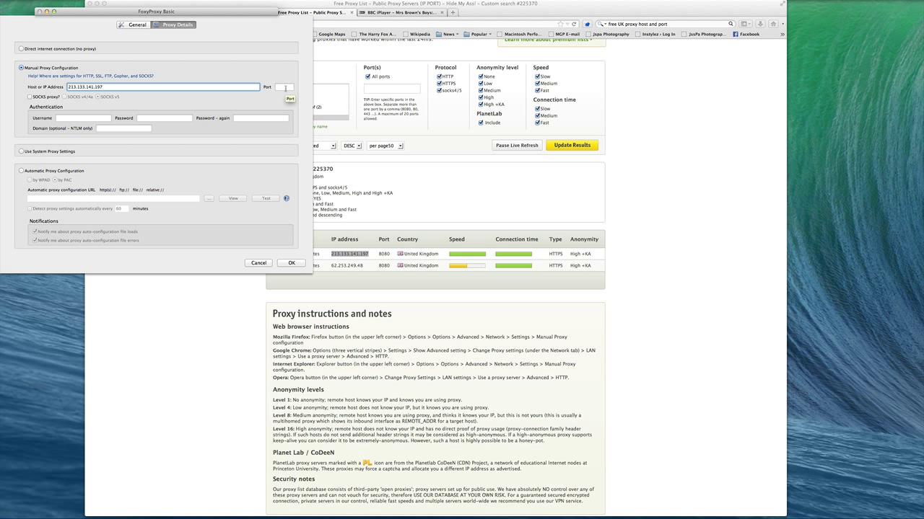
left_click(261, 267)
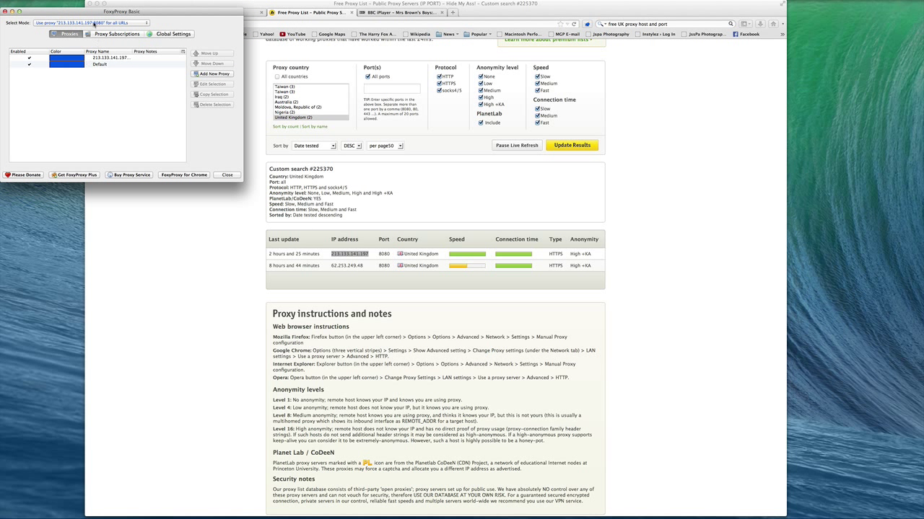
left_click(94, 24)
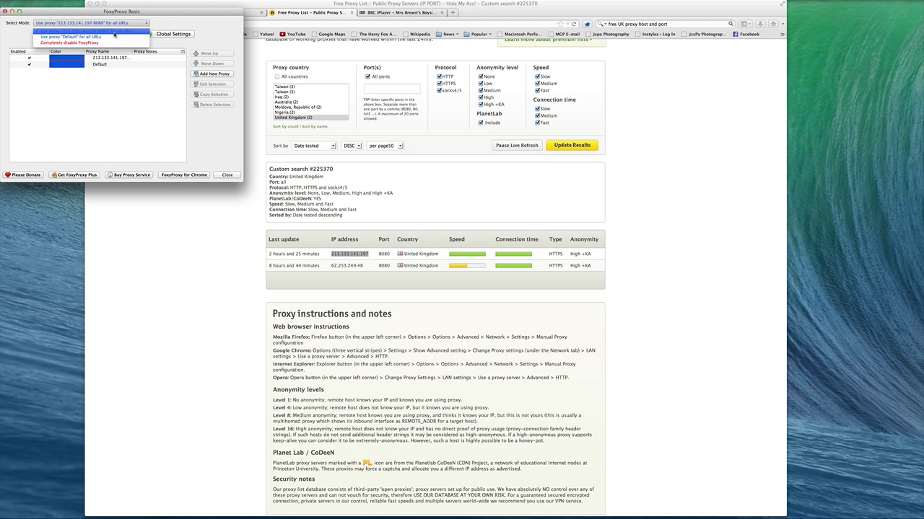
left_click(114, 33)
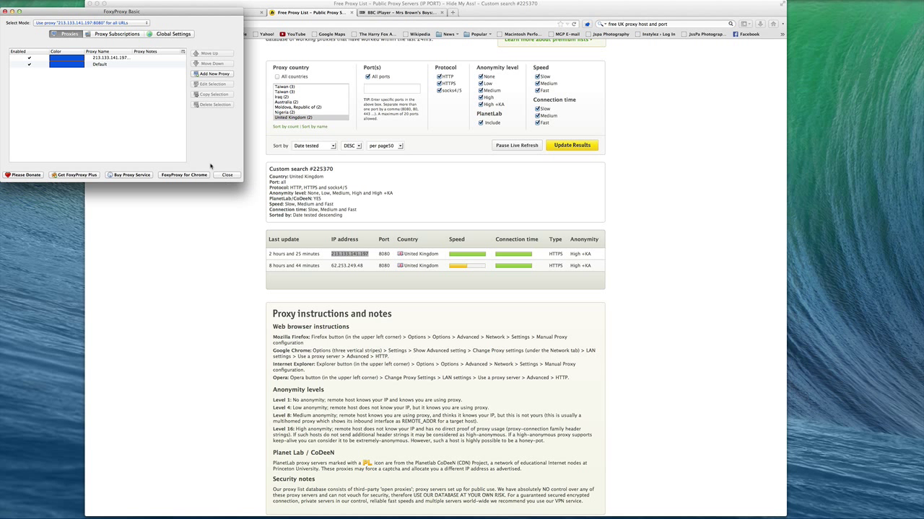
- Switch to BBC iPlayer, open Mammy's Secret and reload it so the UK-only message disappears
left_click(221, 210)
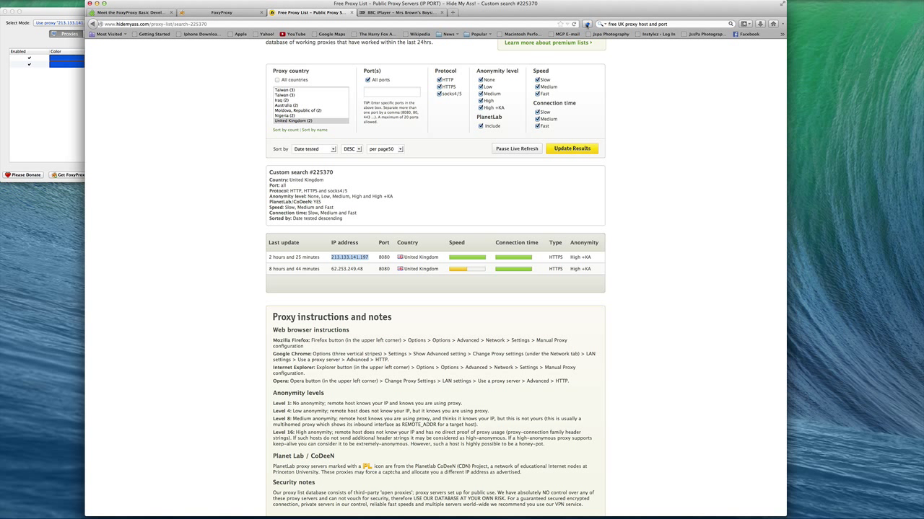
left_click(412, 13)
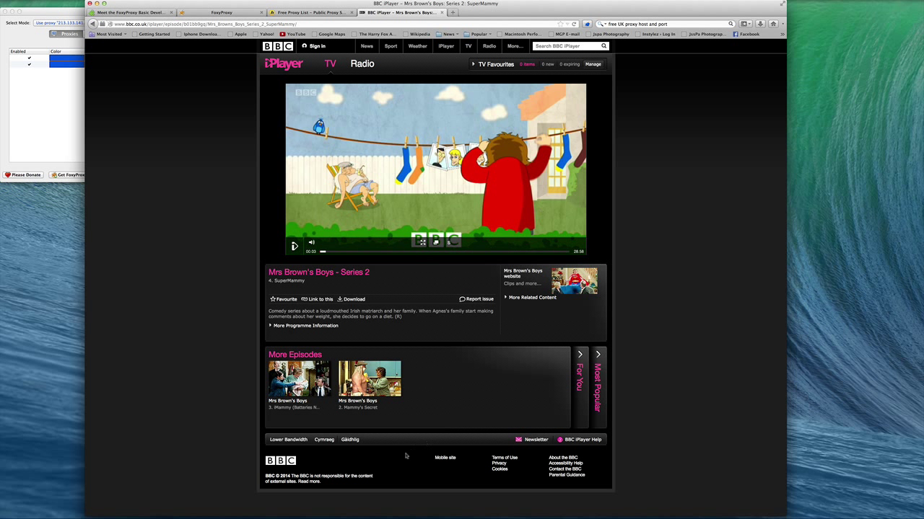
left_click(368, 379)
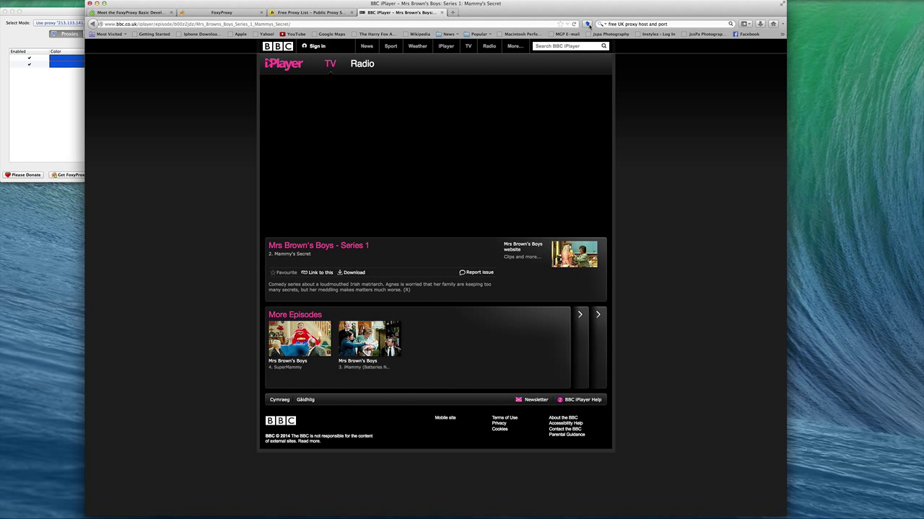
left_click(610, 34)
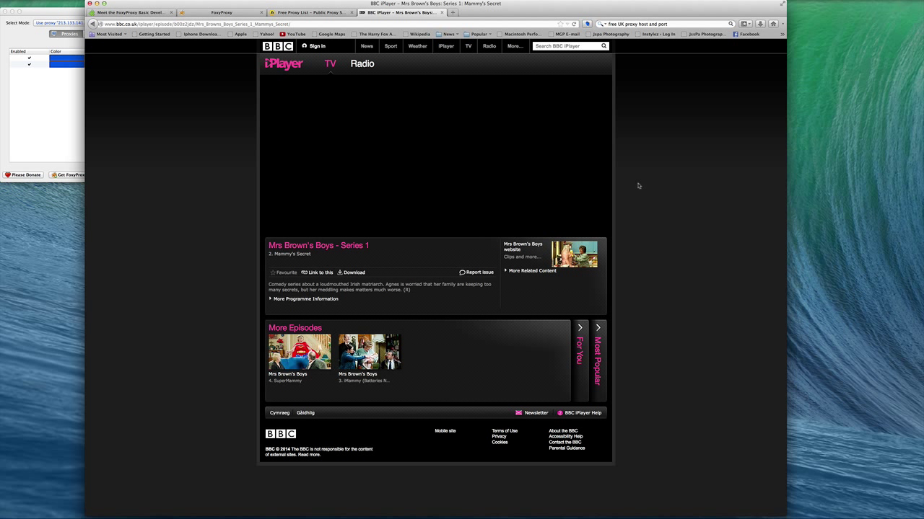
- Attempt to download Mammy's Secret, retry after the error, then return to the episode page
left_click(354, 273)
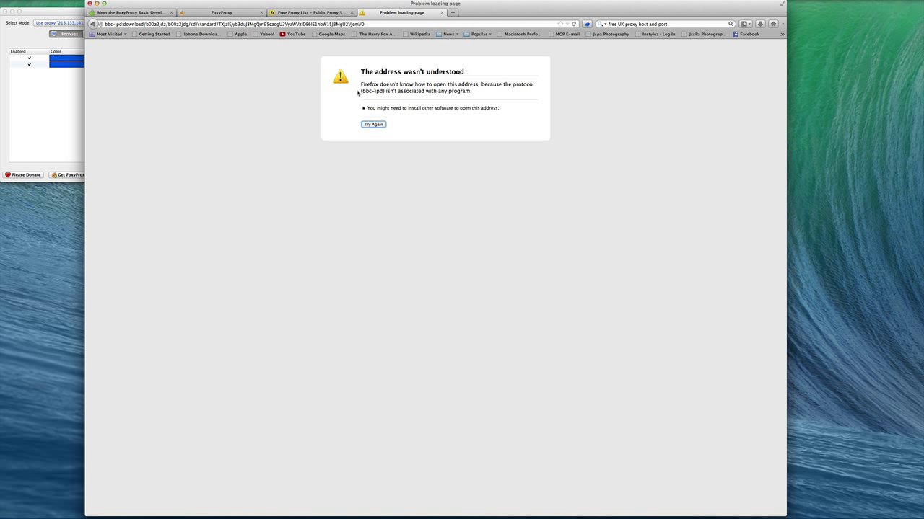
left_click(374, 125)
left_click(93, 24)
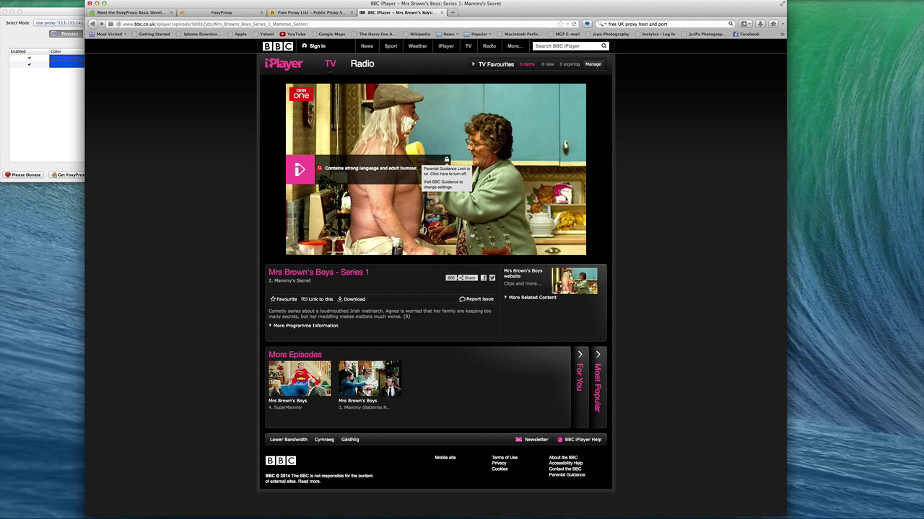
- Play Mammy's Secret, enter the parental guidance password, and pause a few seconds in
left_click(300, 169)
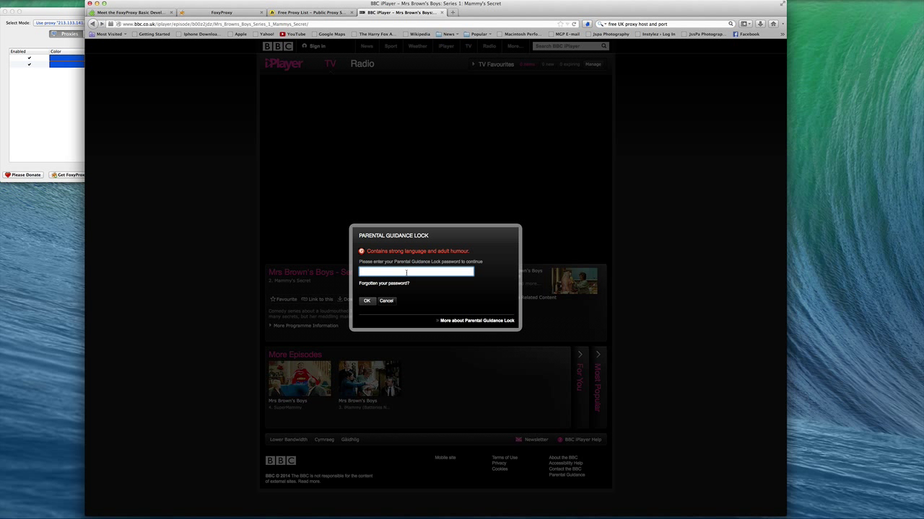
type("•••")
left_click(368, 301)
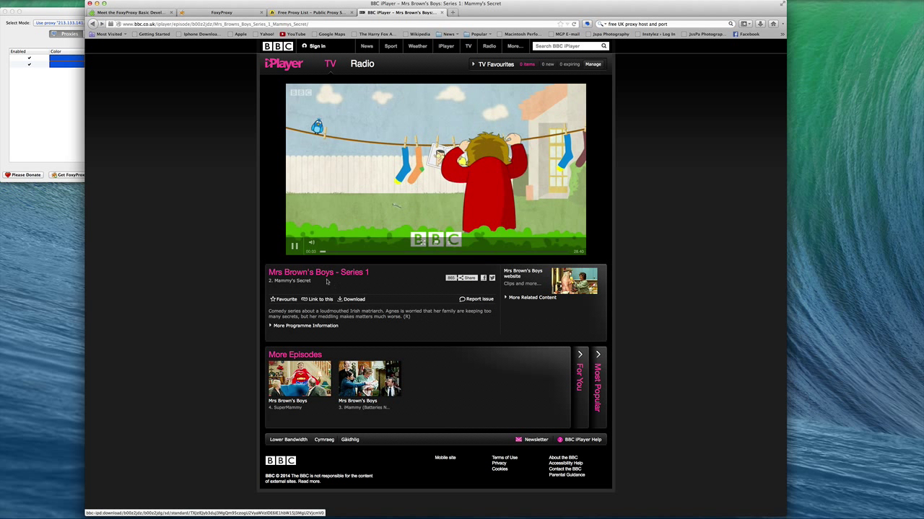
left_click(294, 246)
- From the iPlayer home, open The Voice LOUDER Blind Auditions 6 highlights, play it, then pause
left_click(446, 45)
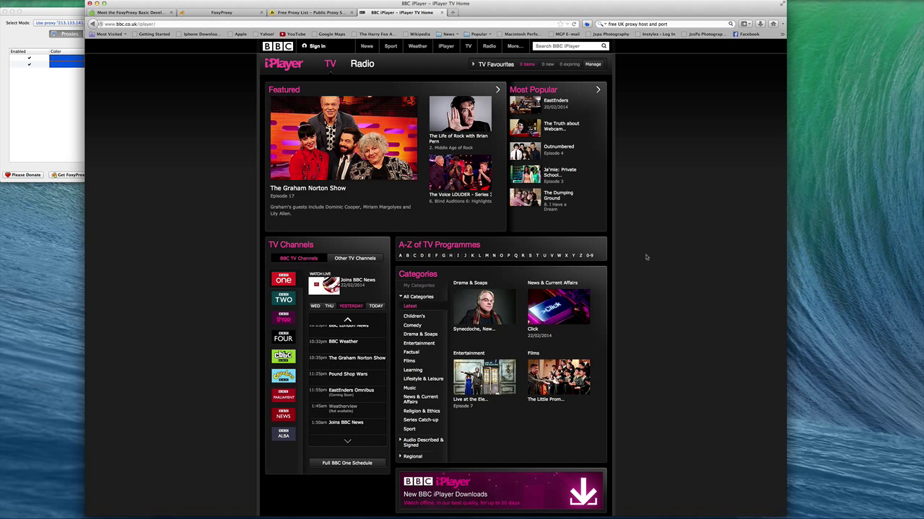
mouse_move(465, 213)
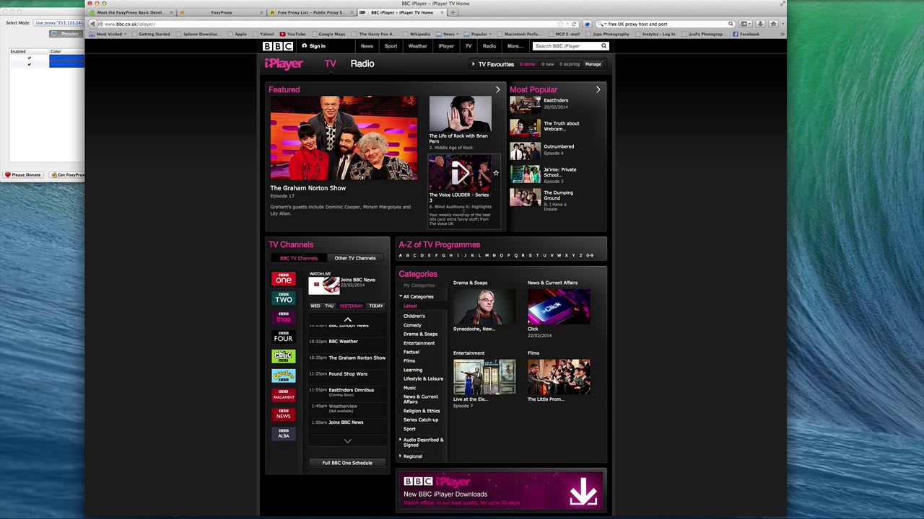
left_click(462, 177)
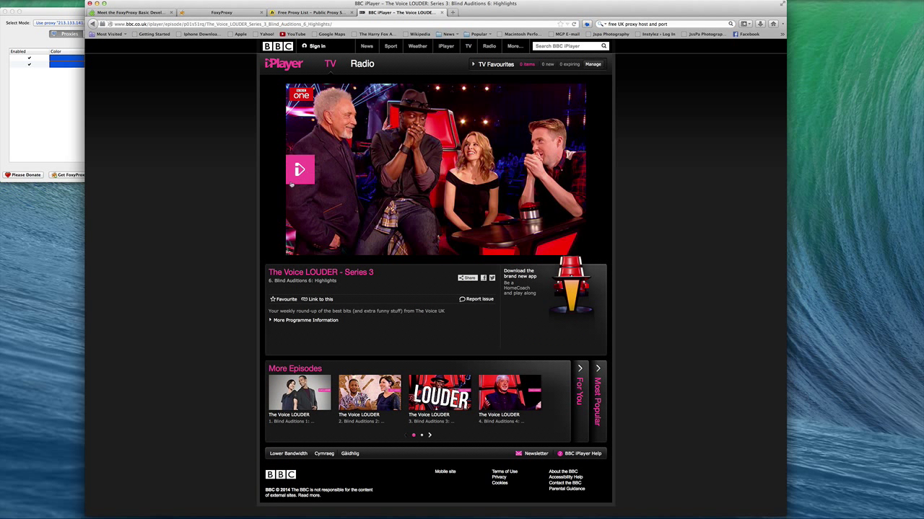
left_click(511, 204)
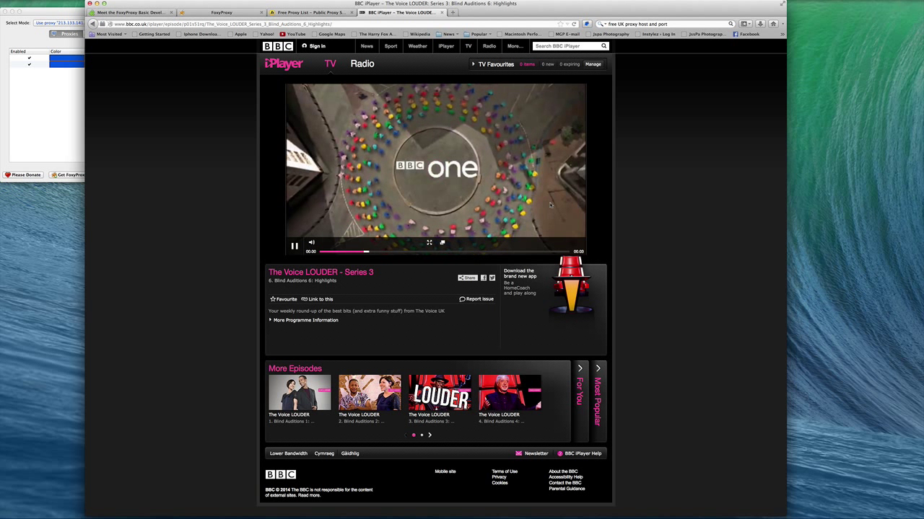
left_click(294, 247)
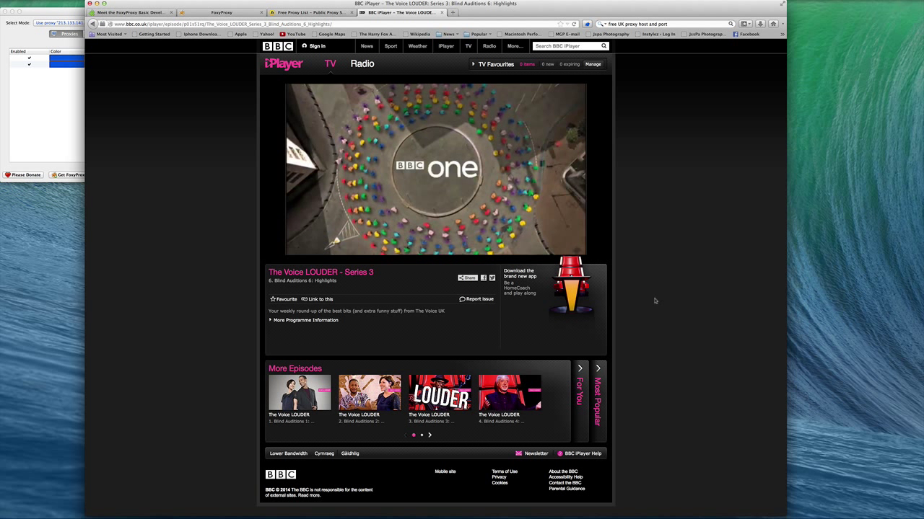